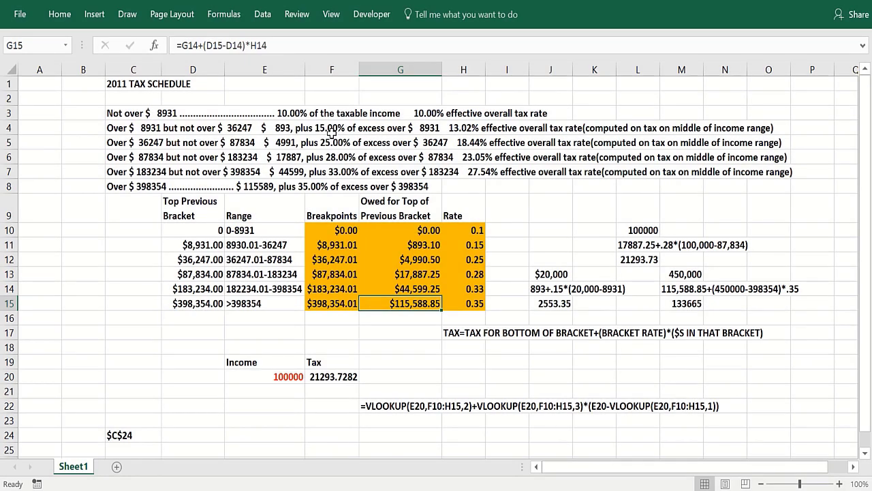
Review the 100000 income in E20 and the bracket descriptions near row 7.
click(259, 375)
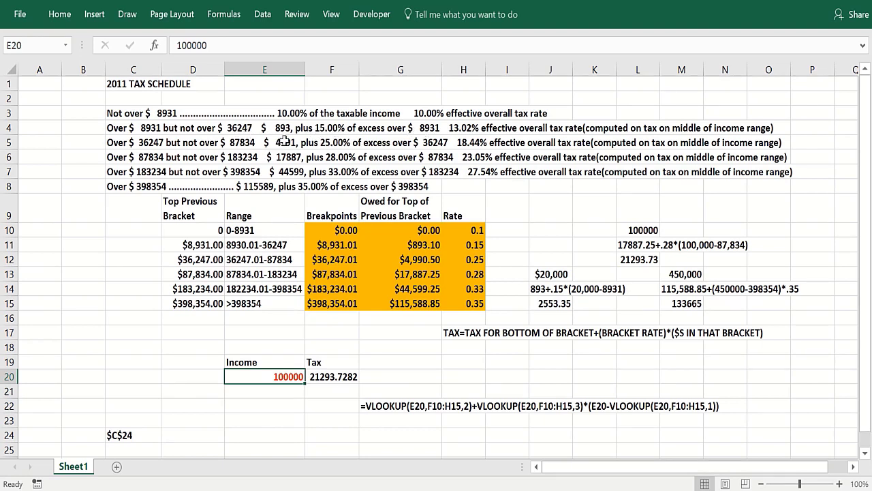
click(280, 171)
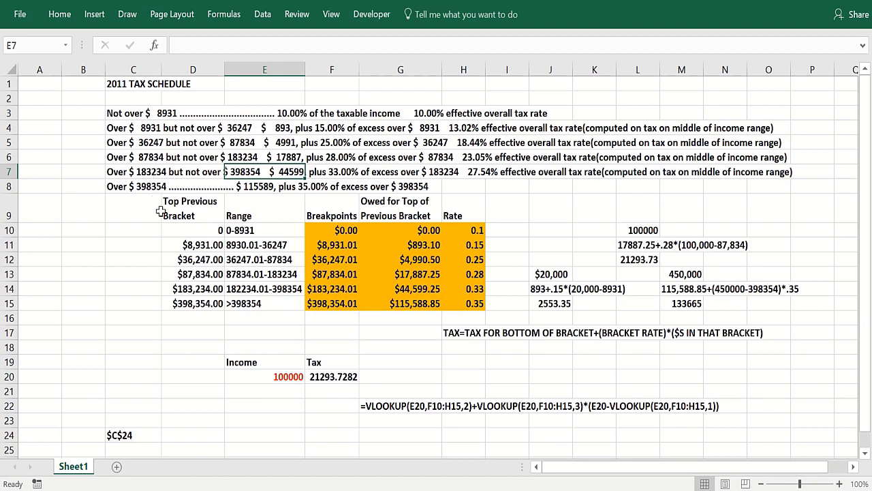
scroll(175, 232, down, 1)
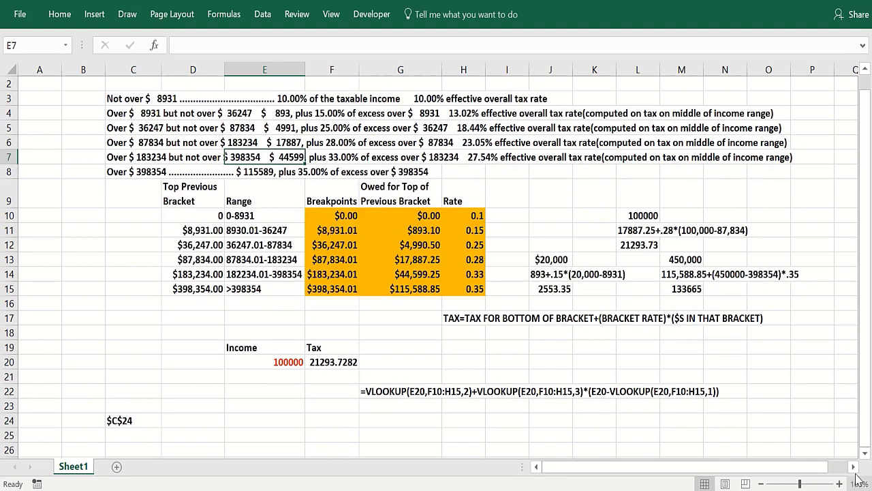
Inspect the range labels in E10, E11 and E14 against the Top Previous Bracket values.
click(275, 218)
click(267, 236)
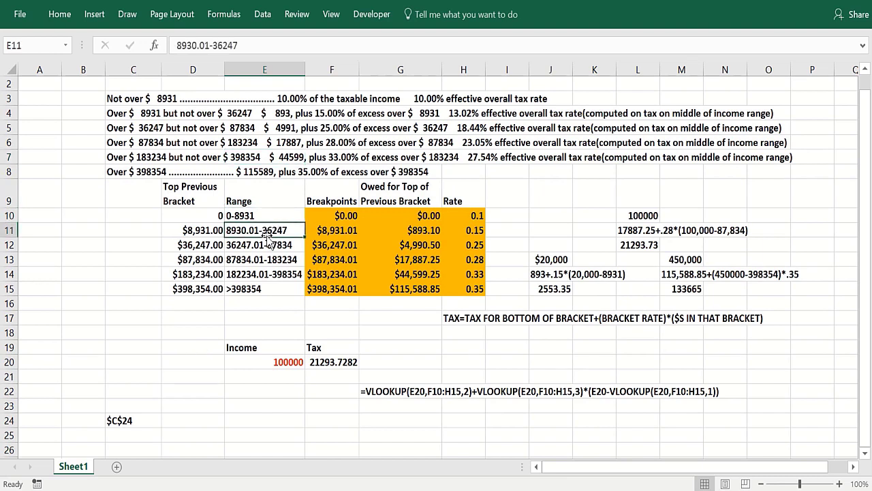
click(265, 277)
click(192, 216)
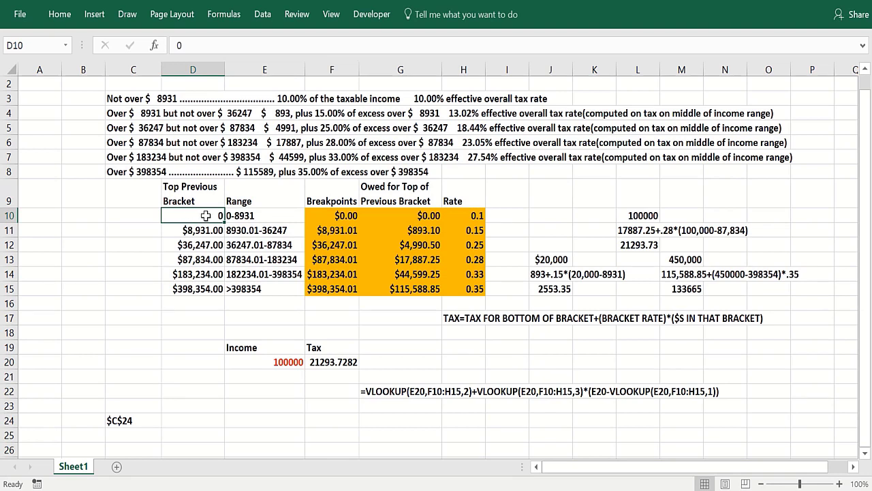
click(249, 217)
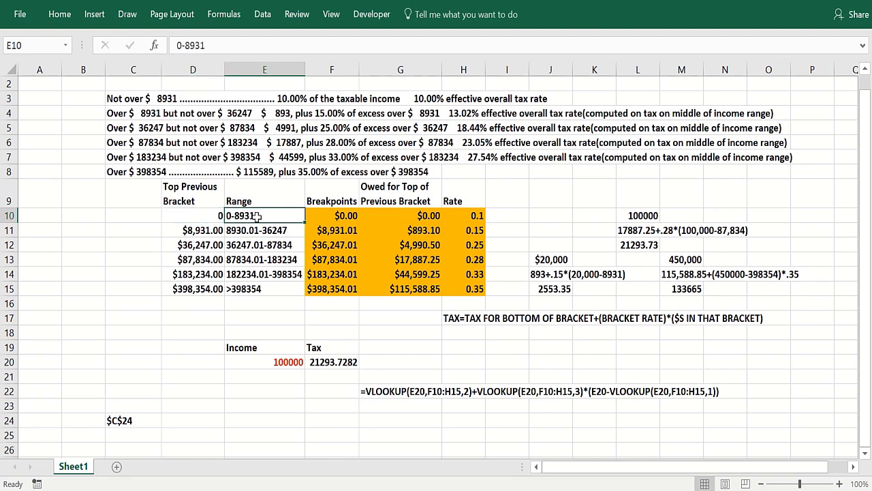
click(220, 231)
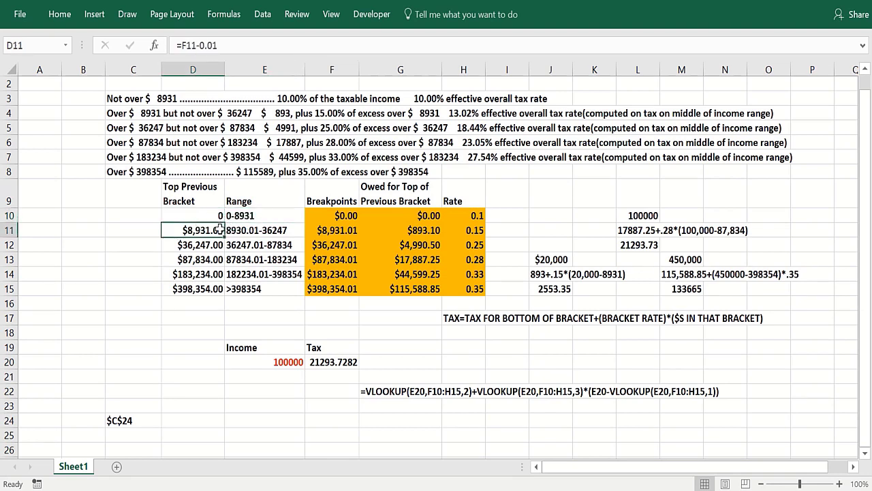
click(270, 217)
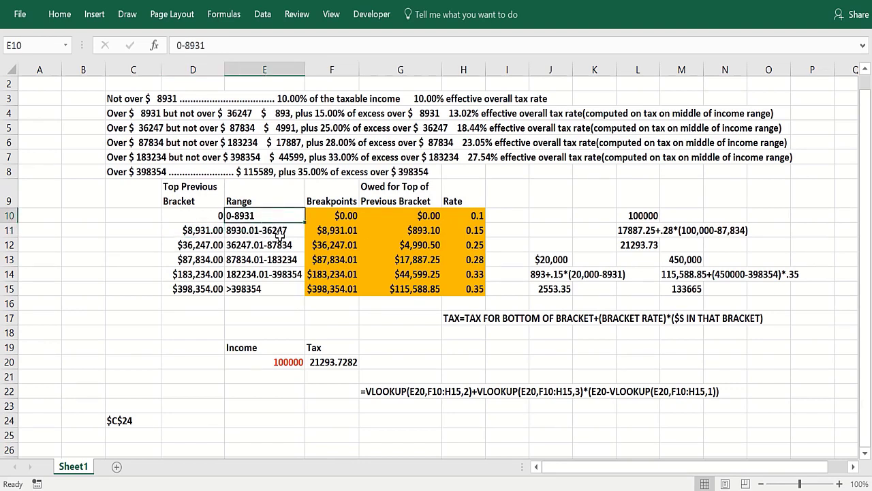
Check breakpoints 8931.01 and 36247.01 and the owed amounts in G10 through G12.
click(326, 215)
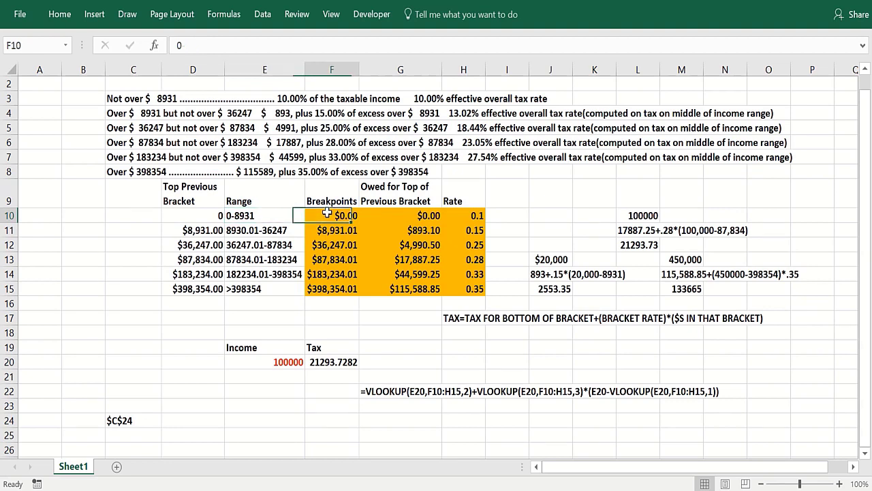
click(324, 228)
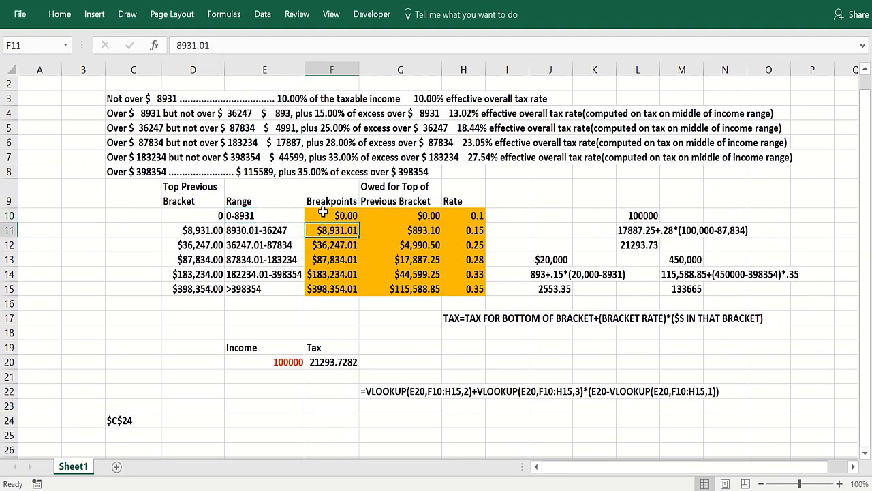
click(324, 213)
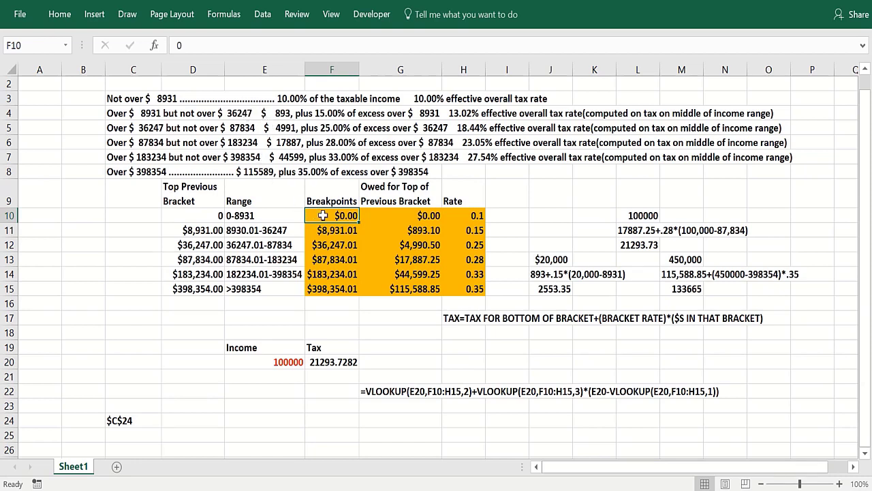
key(Right)
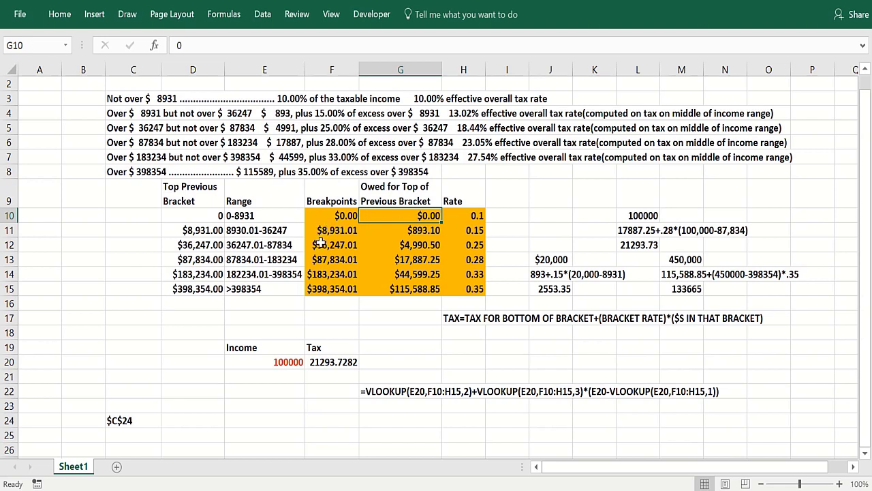
click(345, 230)
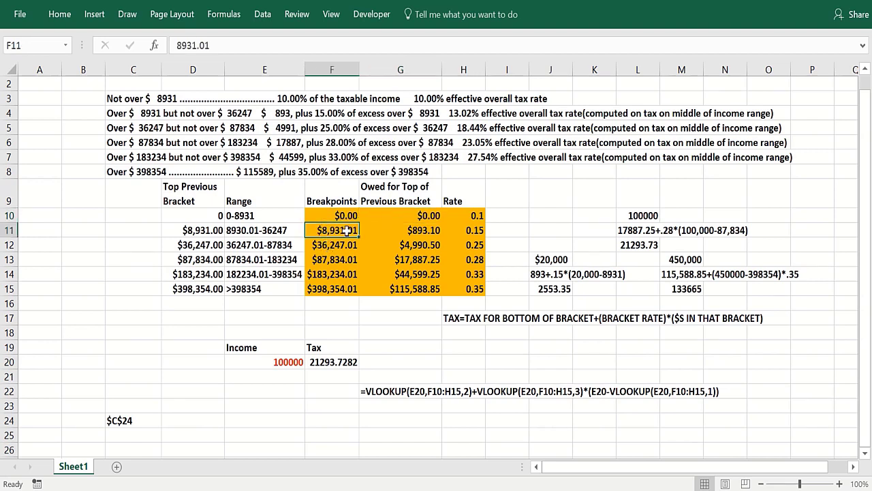
click(397, 230)
click(331, 244)
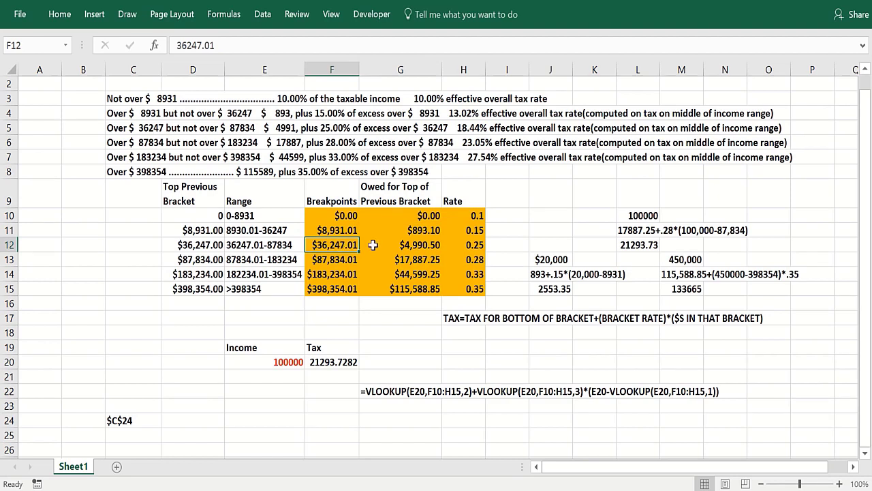
click(369, 245)
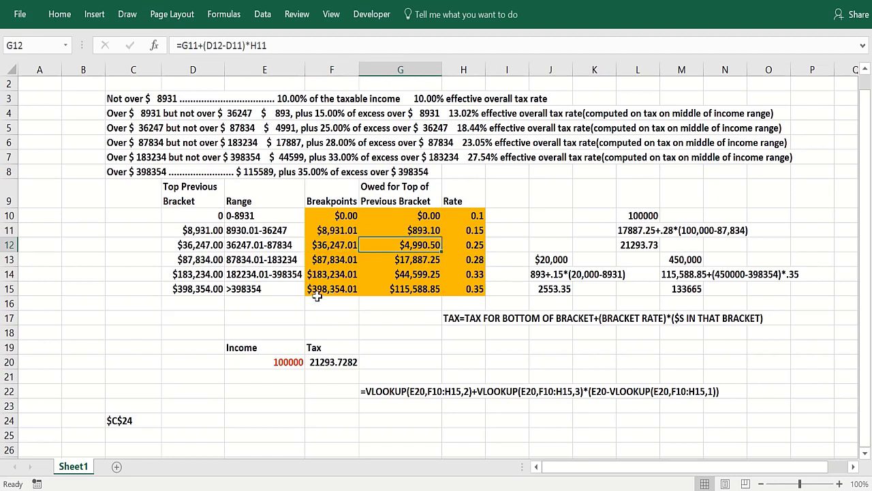
Check the top breakpoint and owed formula in row 15 and the 0.1, 0.15, 0.35 rates.
click(353, 290)
click(385, 291)
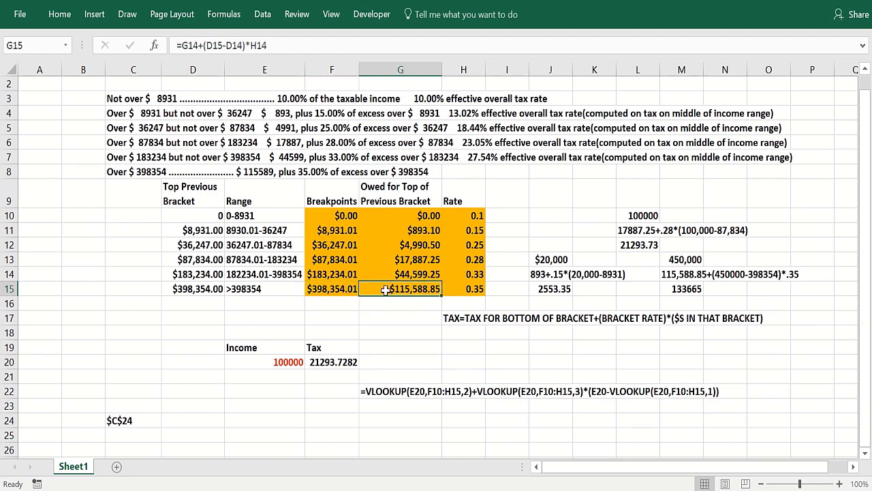
click(467, 216)
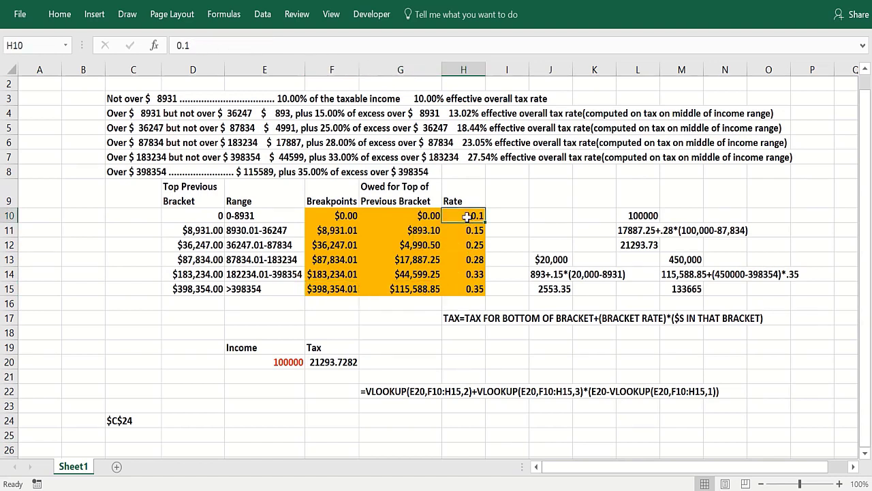
click(464, 230)
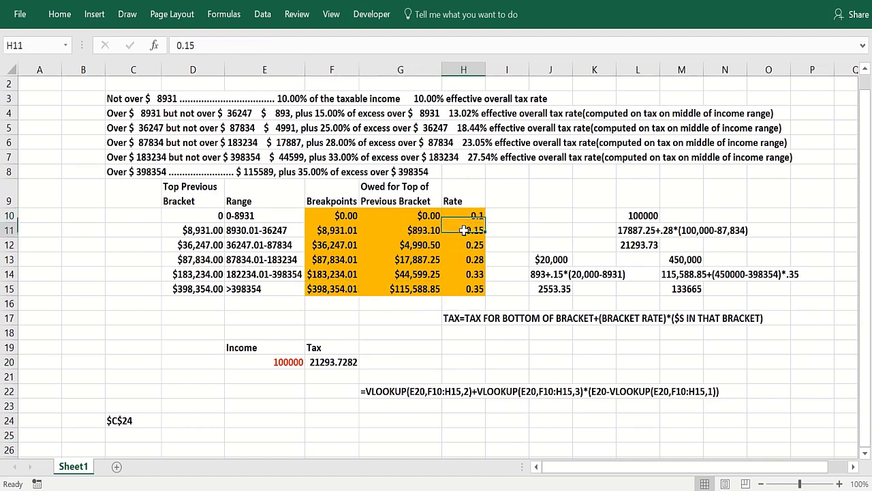
click(465, 288)
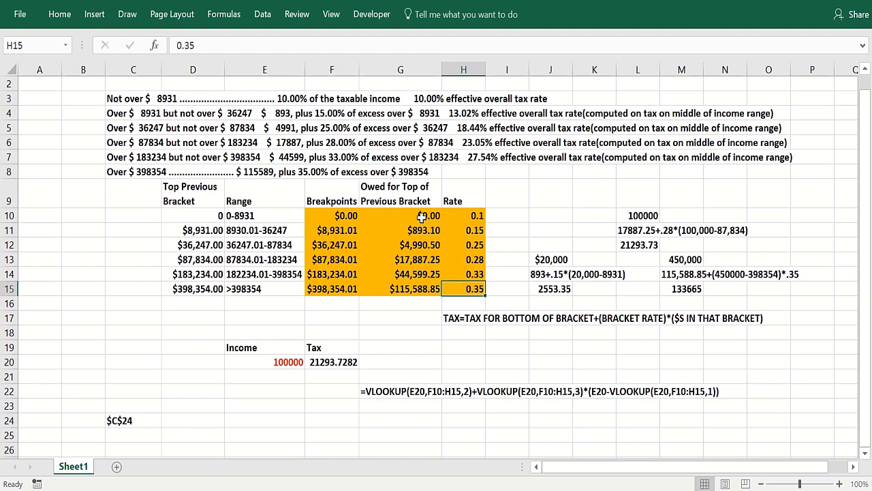
click(585, 246)
click(514, 274)
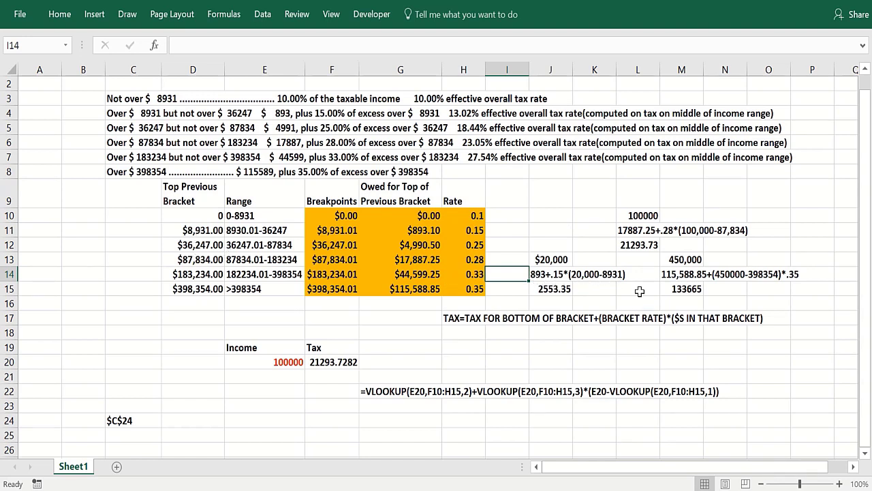
Review the hand-worked tax examples for incomes of 20,000, 100000 and 450,000.
click(552, 289)
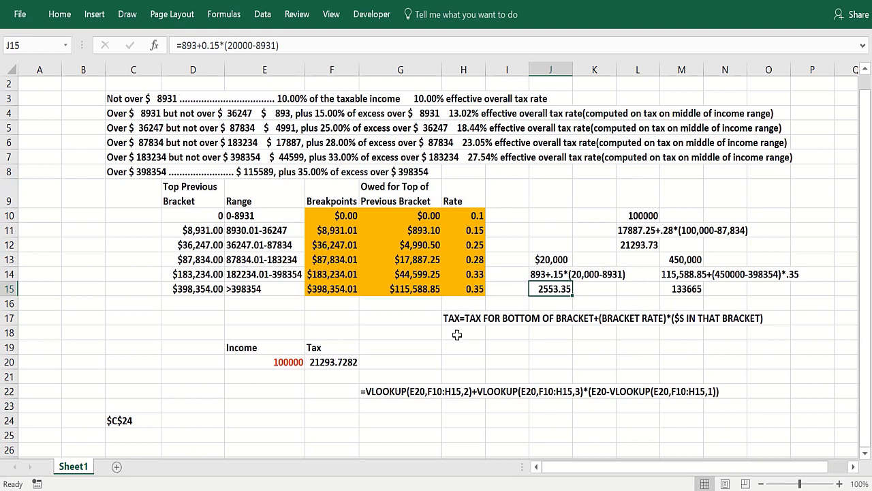
click(640, 246)
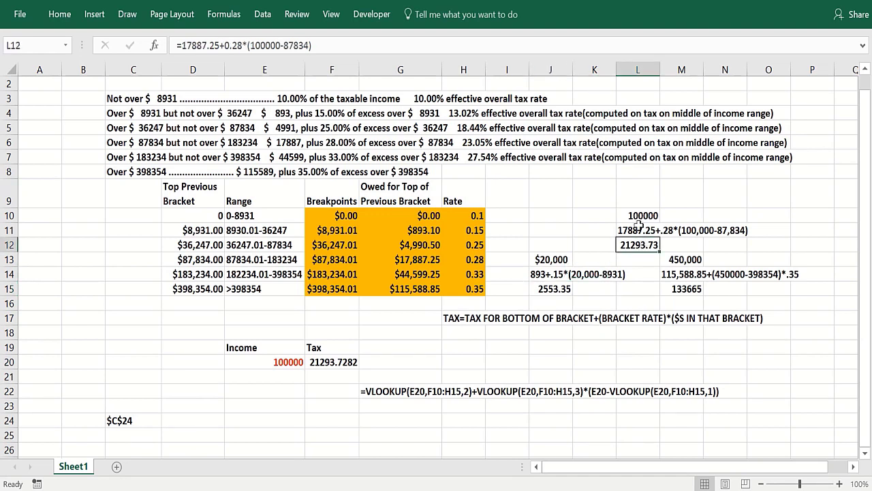
click(634, 217)
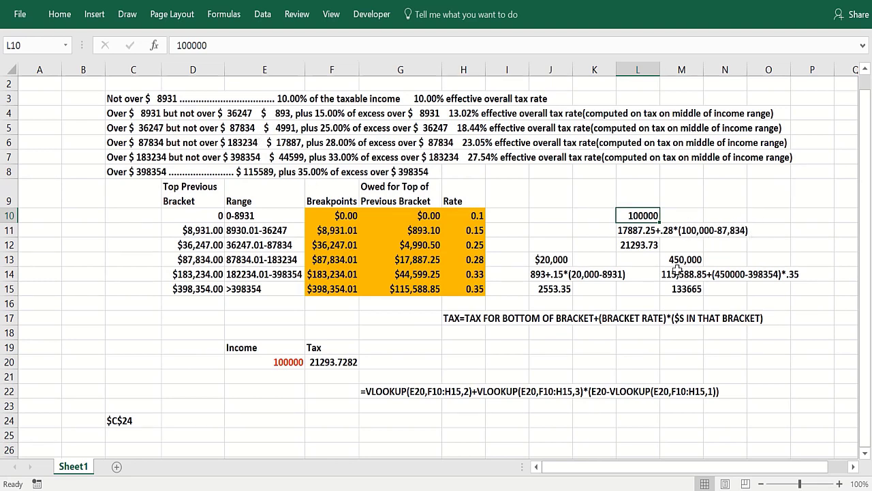
click(678, 259)
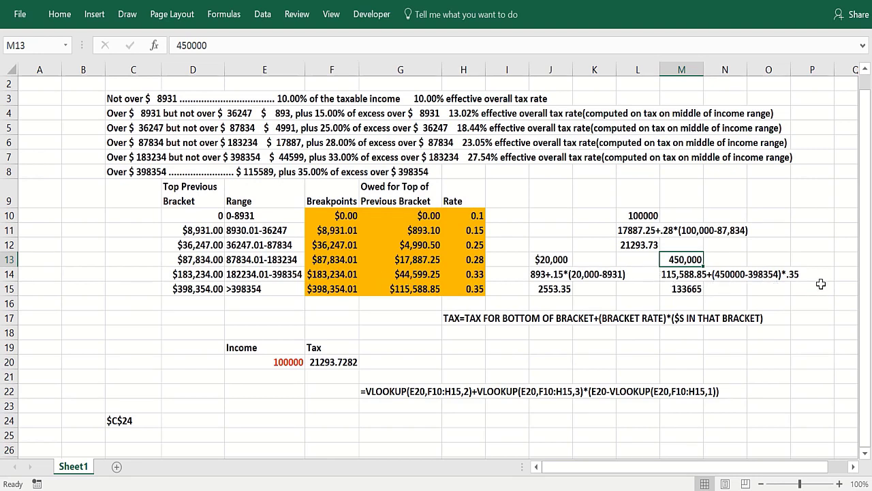
click(663, 292)
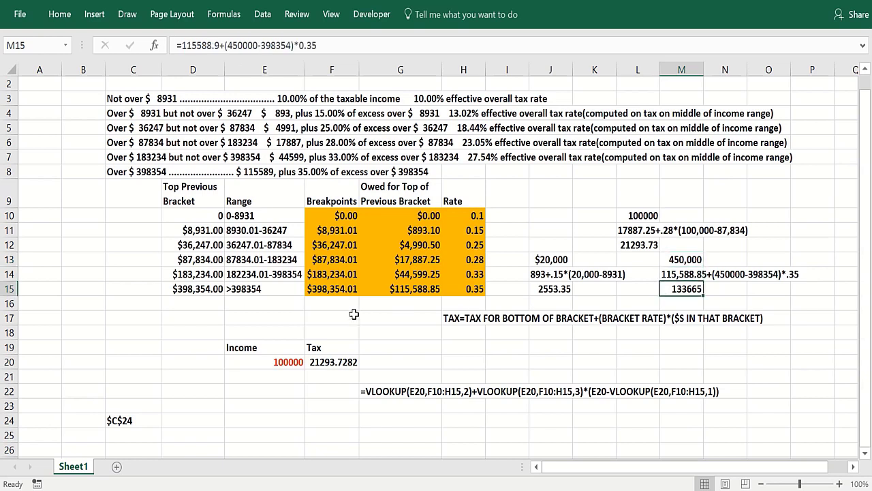
Examine the written-out formula text in G22 alongside the worked examples, leaving it unchanged.
click(372, 217)
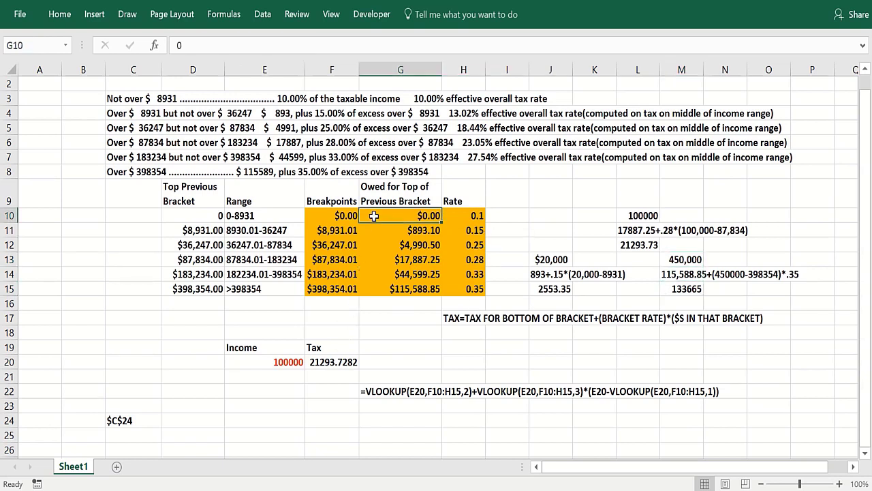
click(333, 388)
click(376, 405)
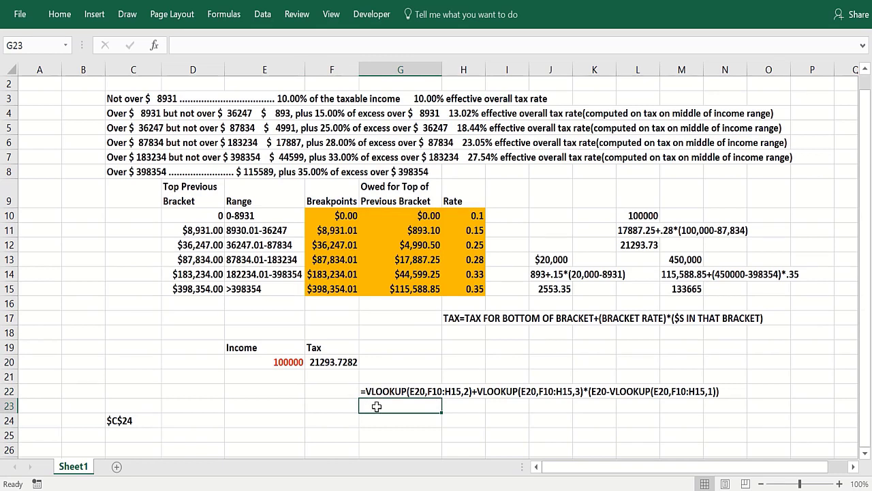
double_click(377, 391)
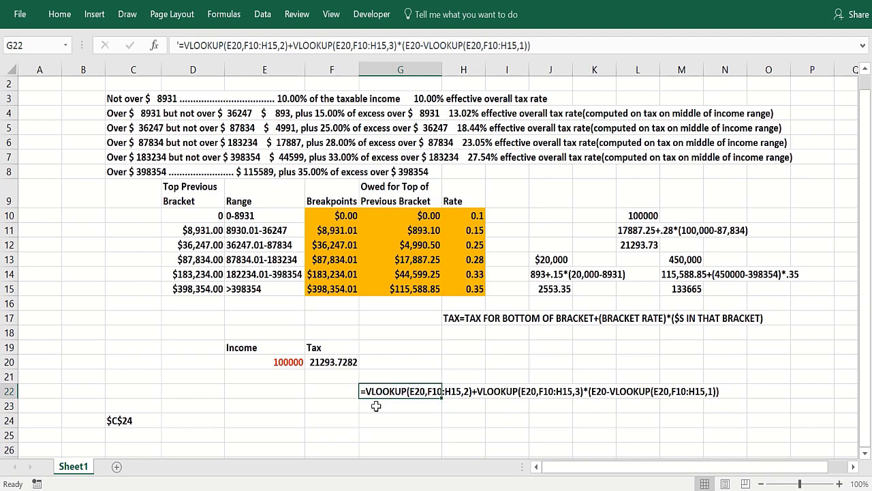
key(Return)
click(370, 391)
click(538, 274)
click(681, 275)
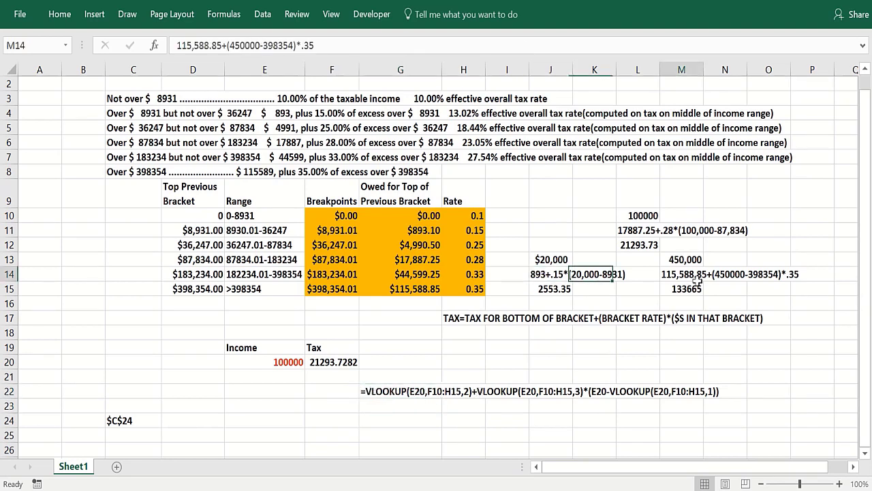
click(412, 420)
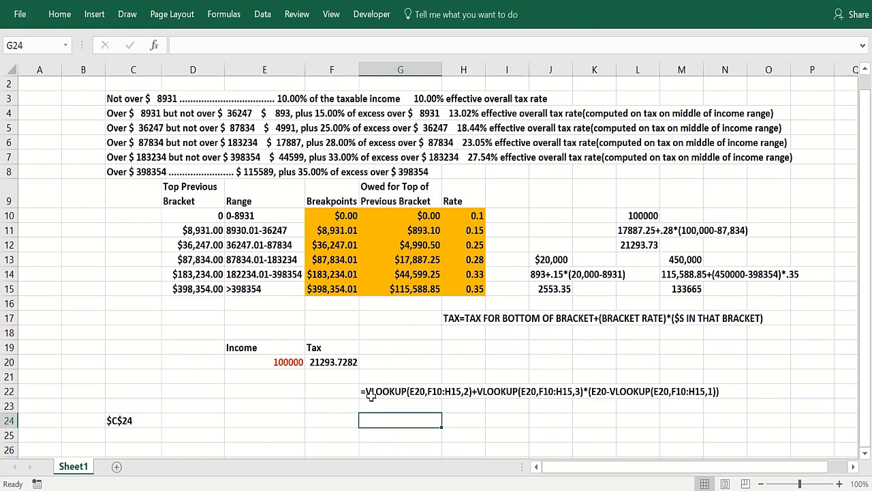
After re-checking F10 and G10, change E11's range label 8930.01 to 8931.01-36247.
click(395, 214)
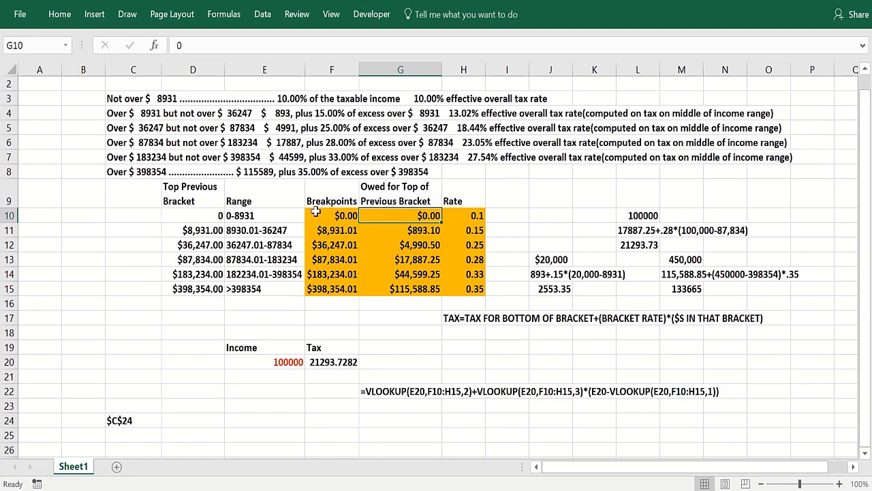
click(310, 216)
click(385, 216)
click(258, 232)
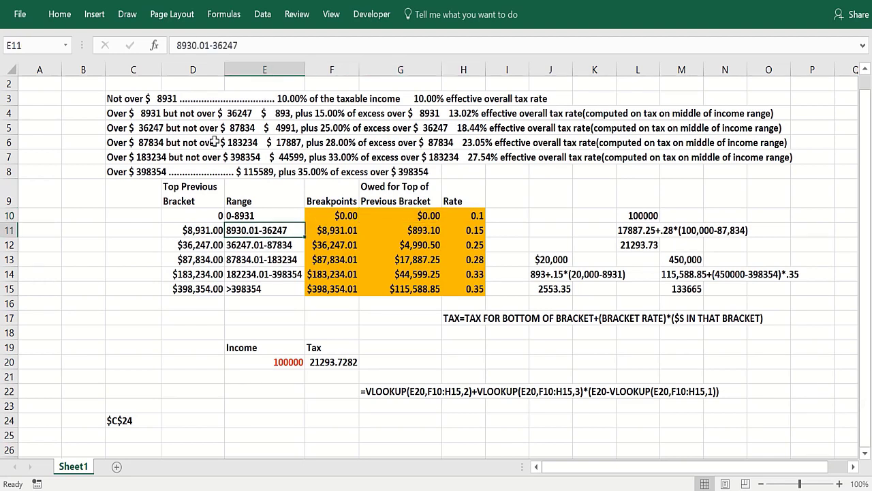
click(197, 45)
key(BackSpace)
text(1)
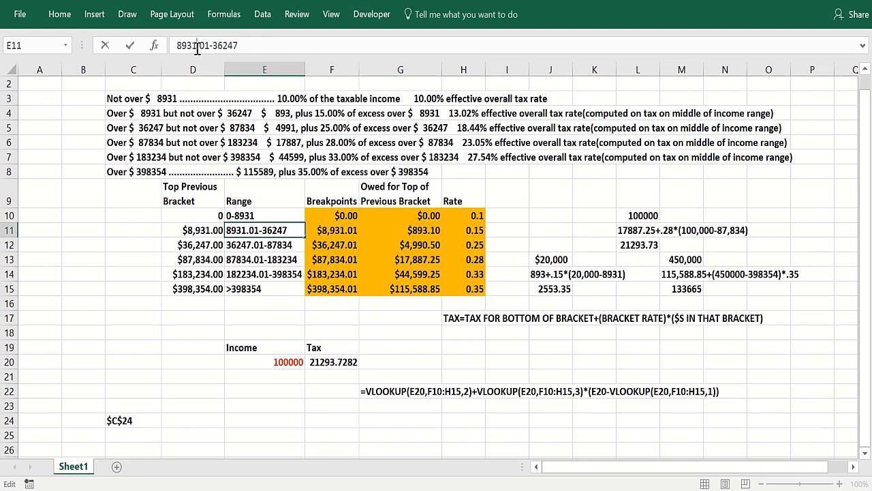
key(Return)
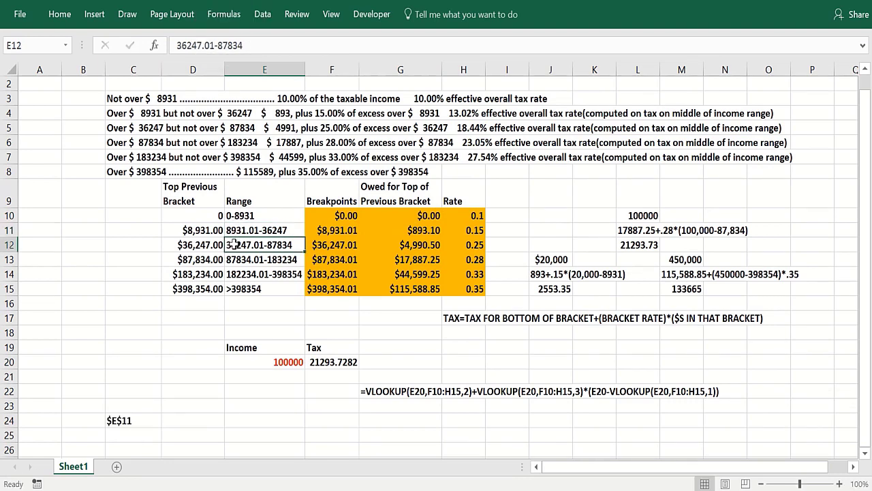
Verify the F11 breakpoint, G11 owed formula and H10 rate against the corrected label.
click(324, 231)
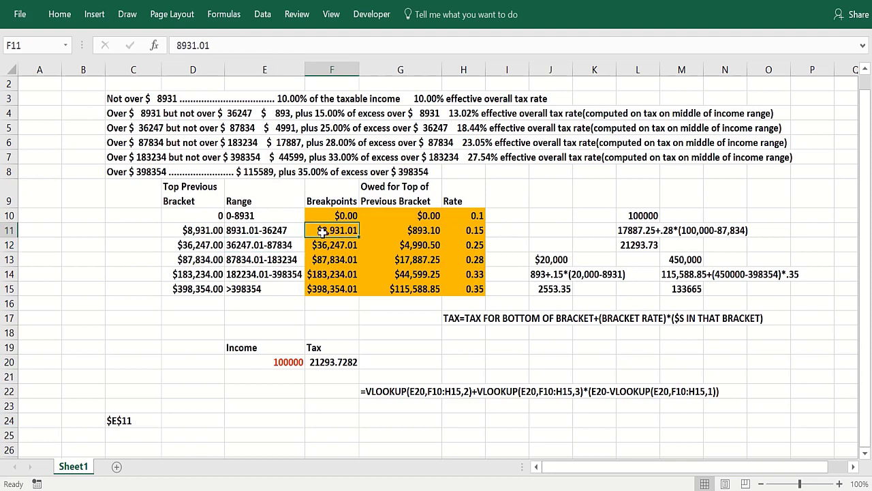
click(391, 230)
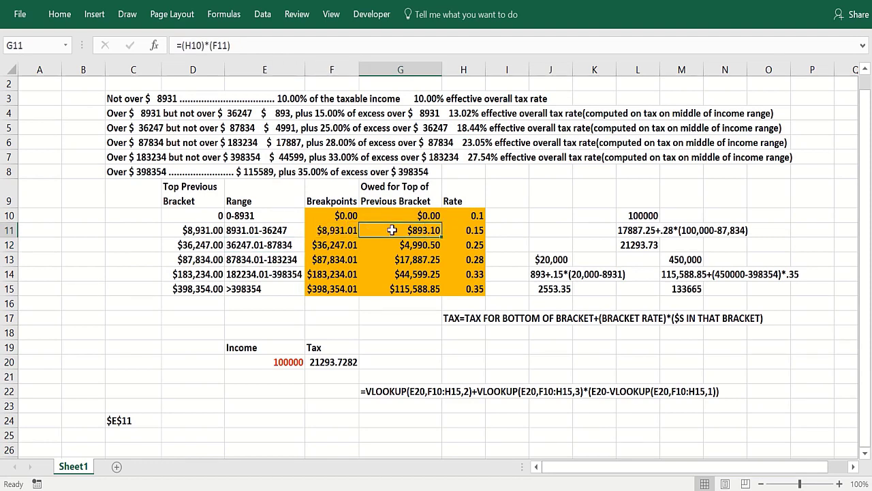
click(467, 216)
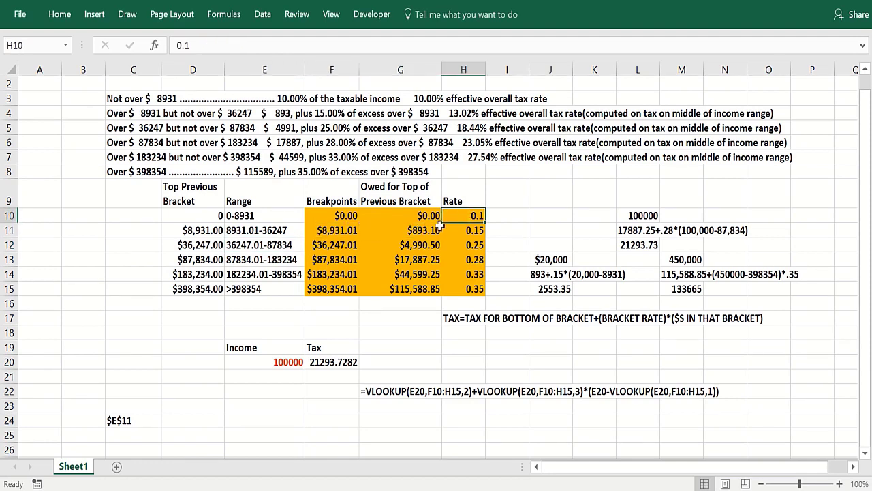
click(423, 230)
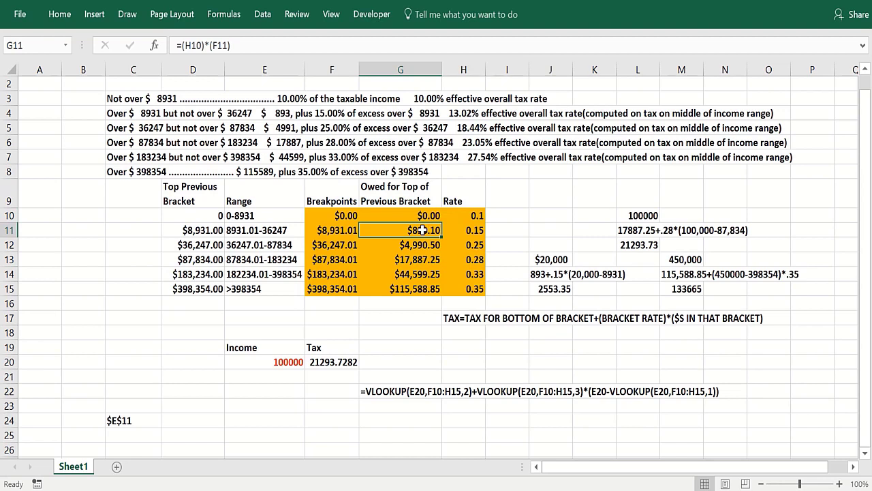
Change G11's formula from =(H10)*(F11) to =(H10)*(D11).
click(343, 231)
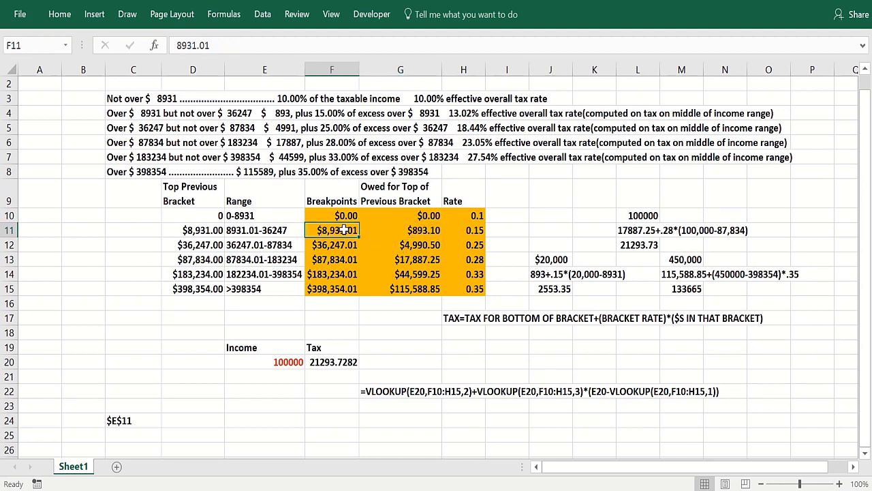
click(392, 229)
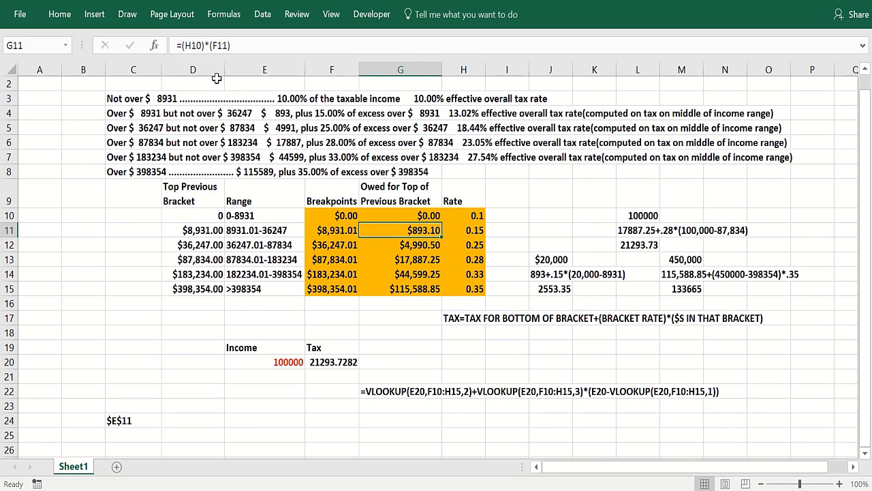
click(214, 45)
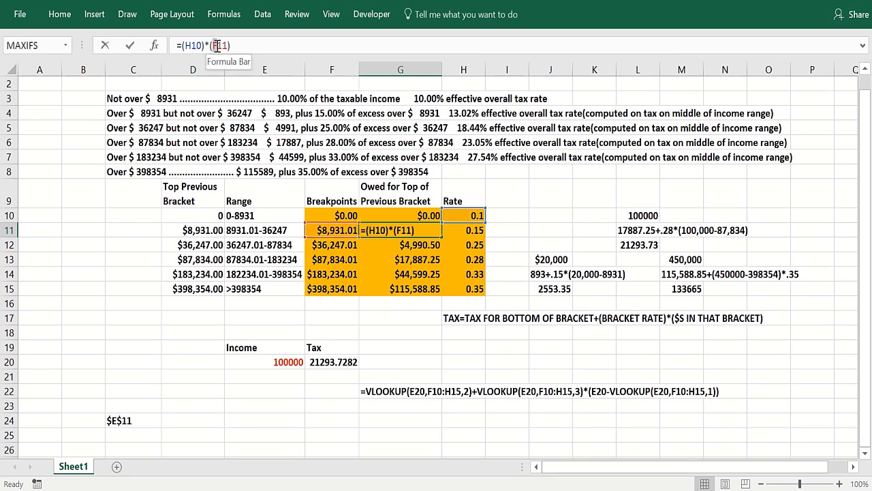
drag(218, 45, 220, 46)
text(D)
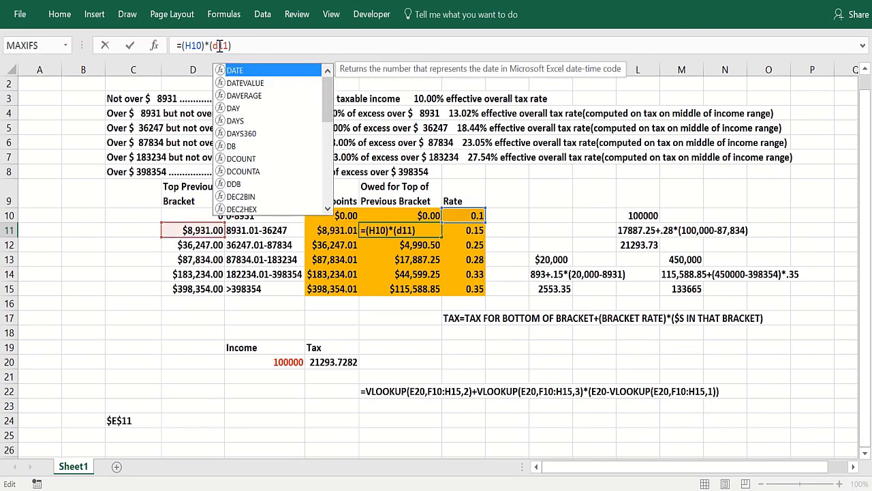
key(Return)
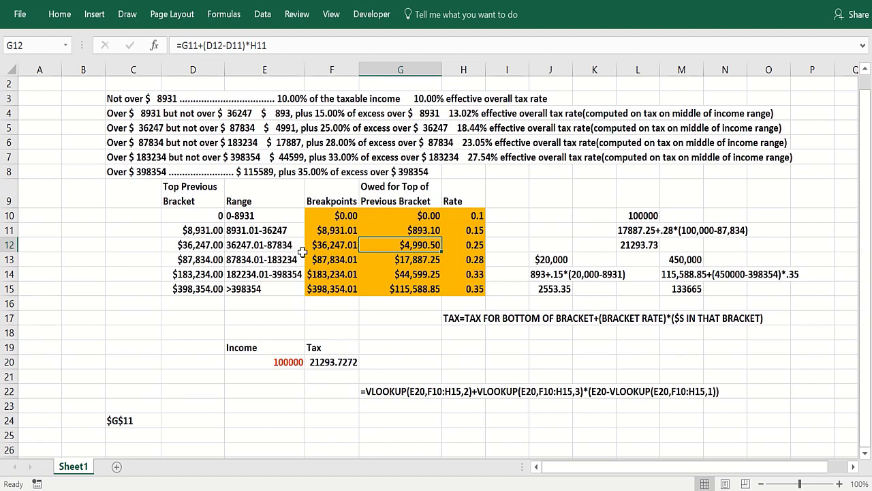
Review the owed formulas in G12, G13 and G15, then open F20's VLOOKUP tax formula for editing.
double_click(390, 247)
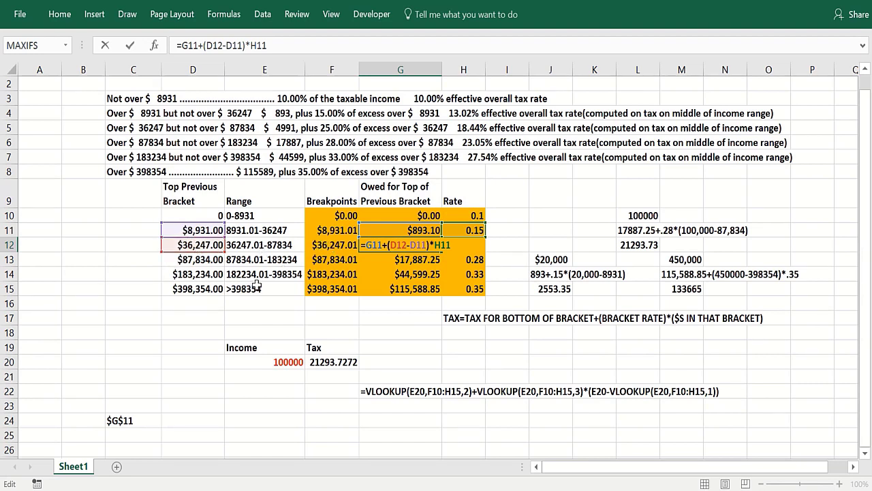
key(Return)
click(368, 288)
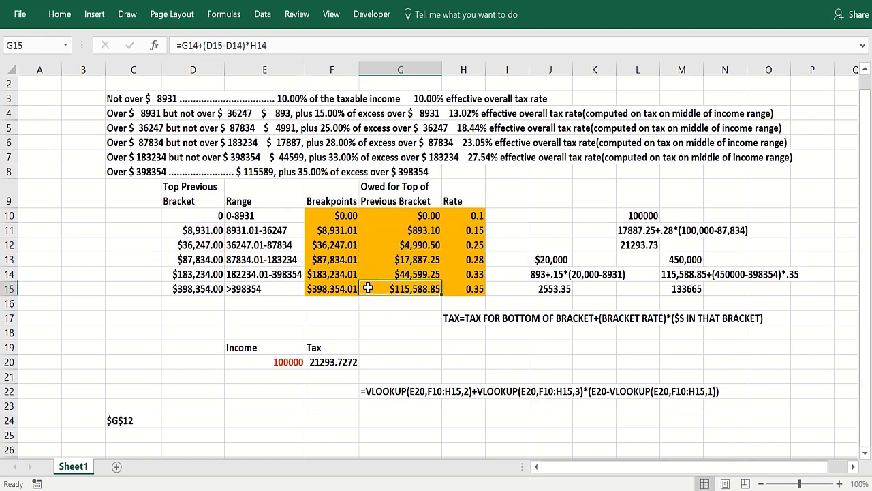
click(371, 260)
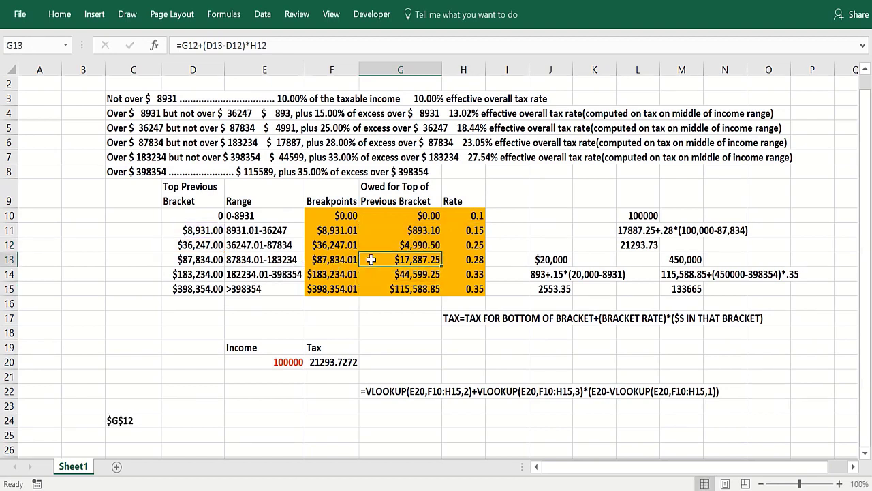
click(293, 144)
click(295, 157)
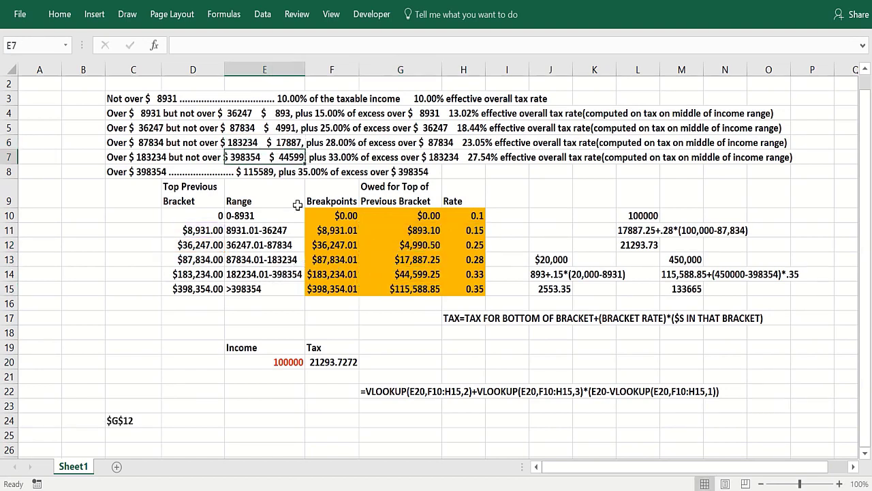
click(383, 287)
click(388, 216)
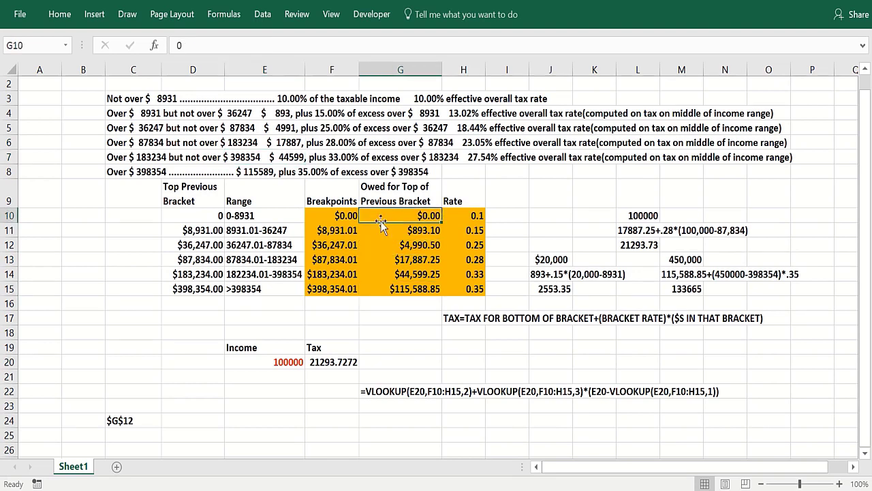
double_click(335, 364)
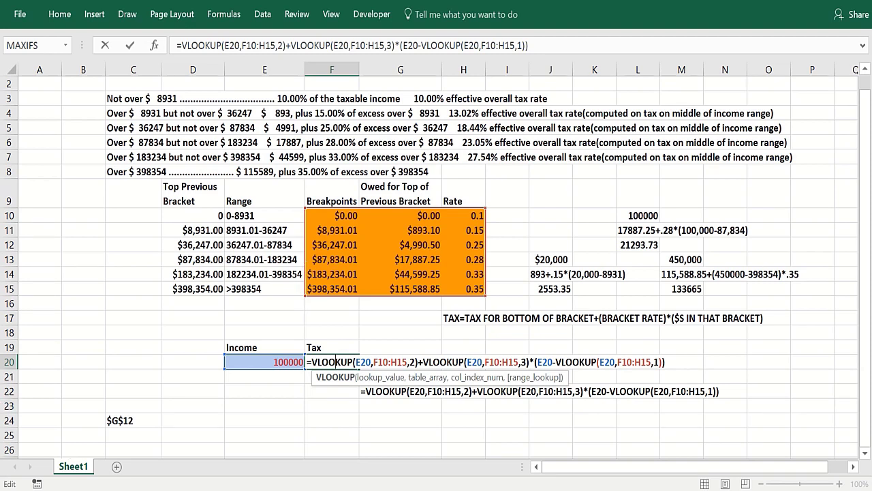
Confirm the F20 tax for the 100000 income matches the hand-calculated value.
key(Return)
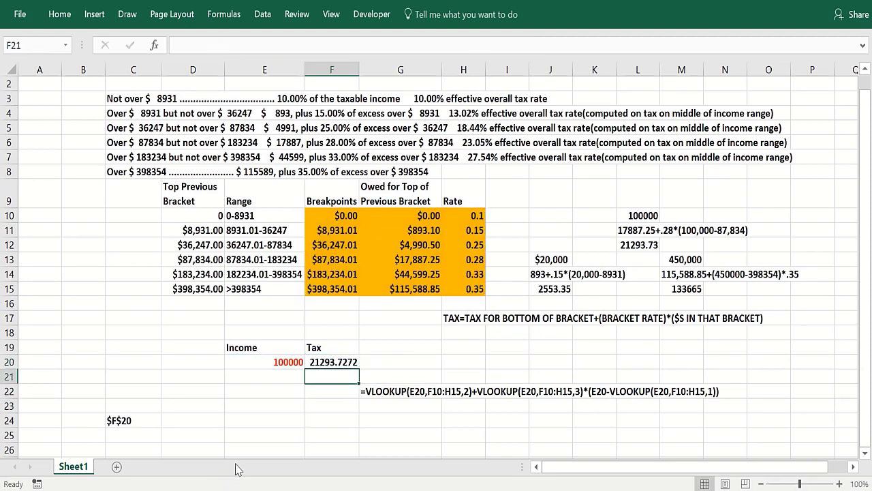
click(327, 359)
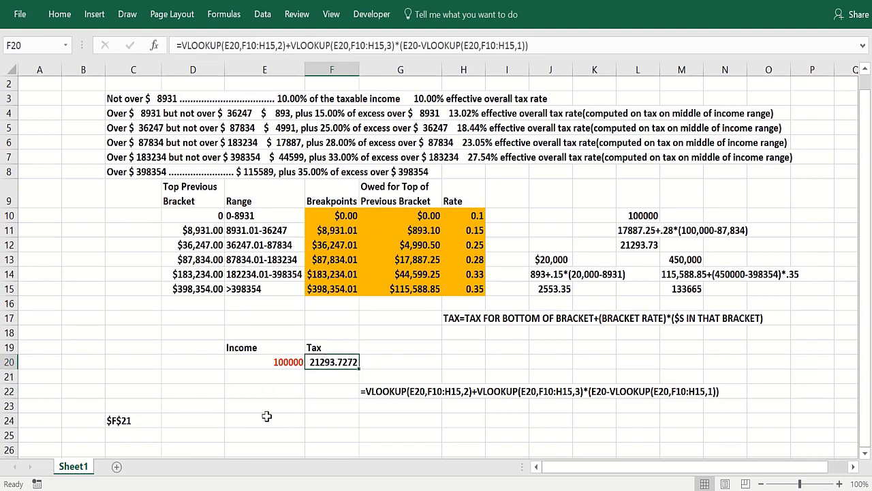
click(271, 362)
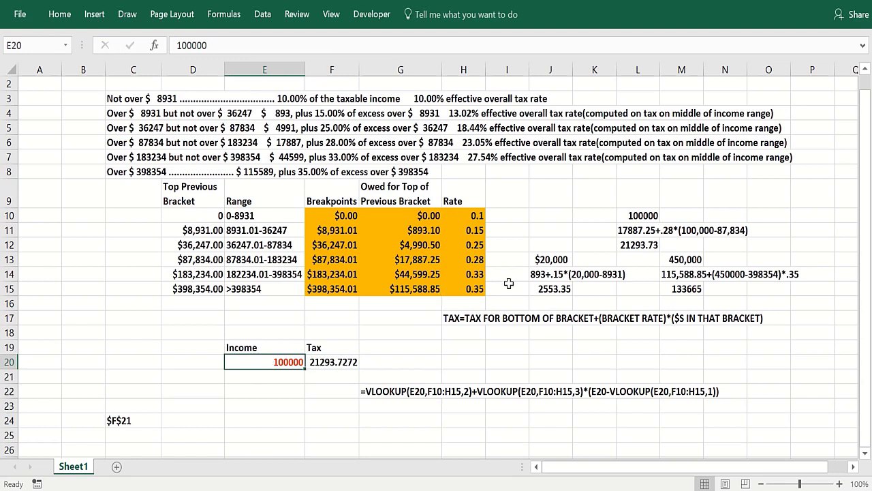
click(623, 247)
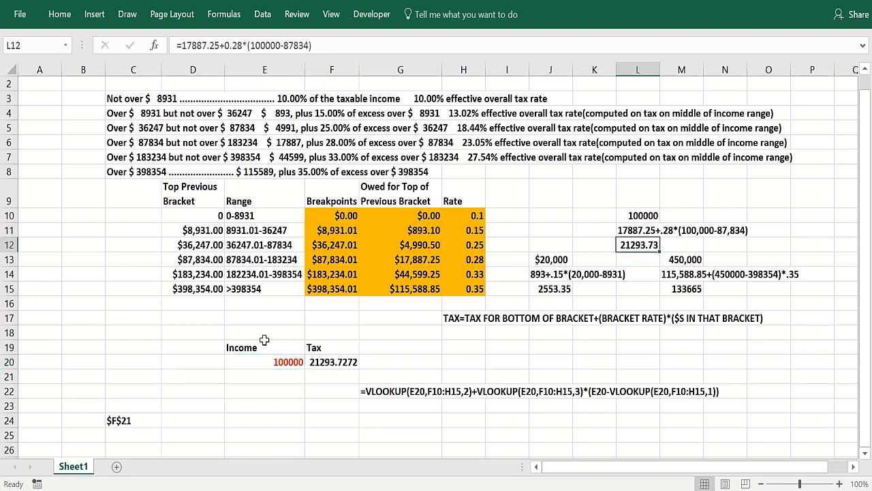
Enter 20000 as the income in E20 and compare the tax with J15.
click(265, 363)
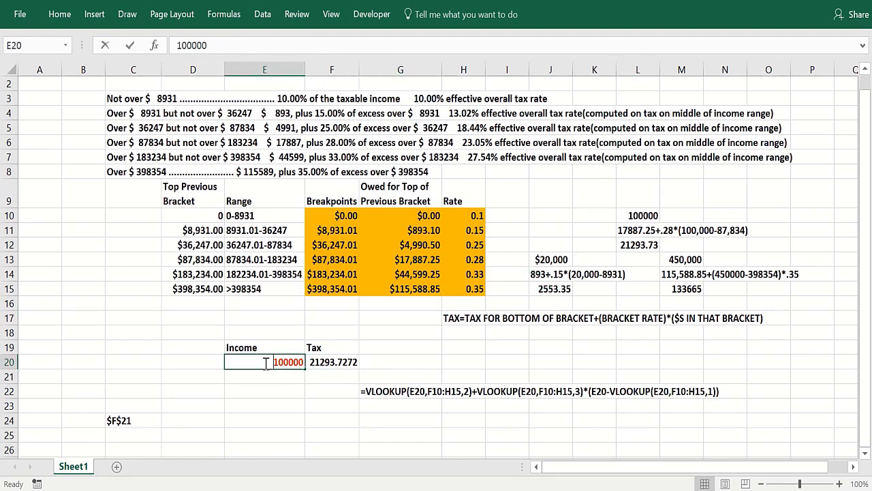
text(200)
key(Return)
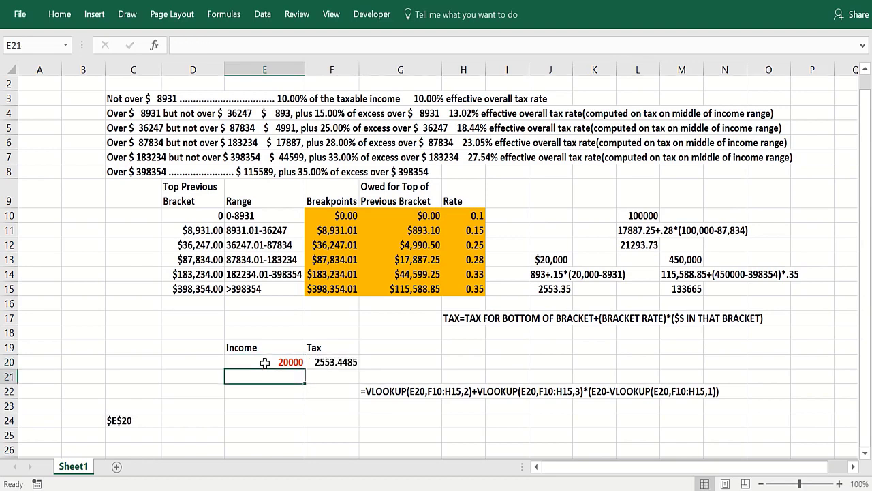
click(536, 288)
Enter 450000 as the income and compare the 133664.947 tax with the M15 check.
click(260, 362)
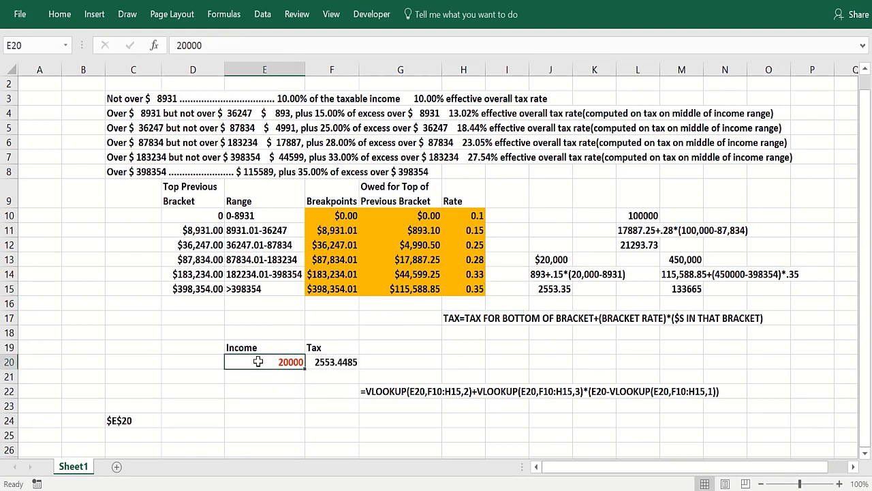
text(450000)
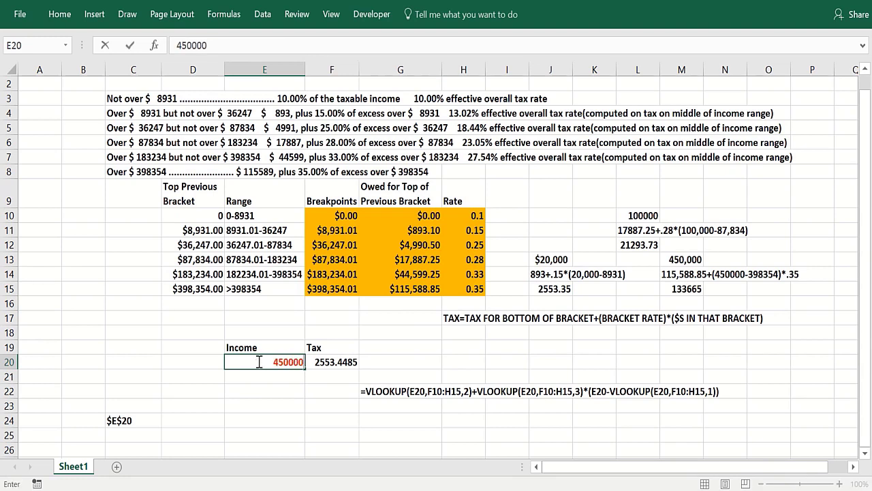
key(Return)
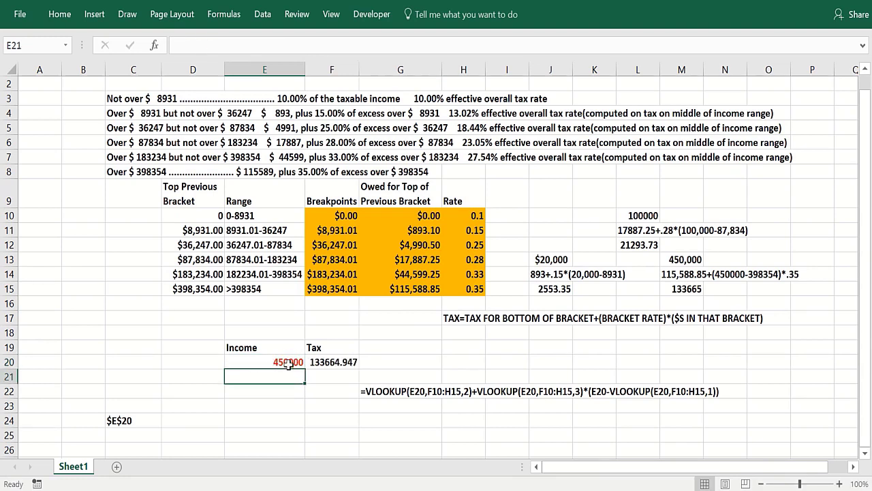
click(673, 287)
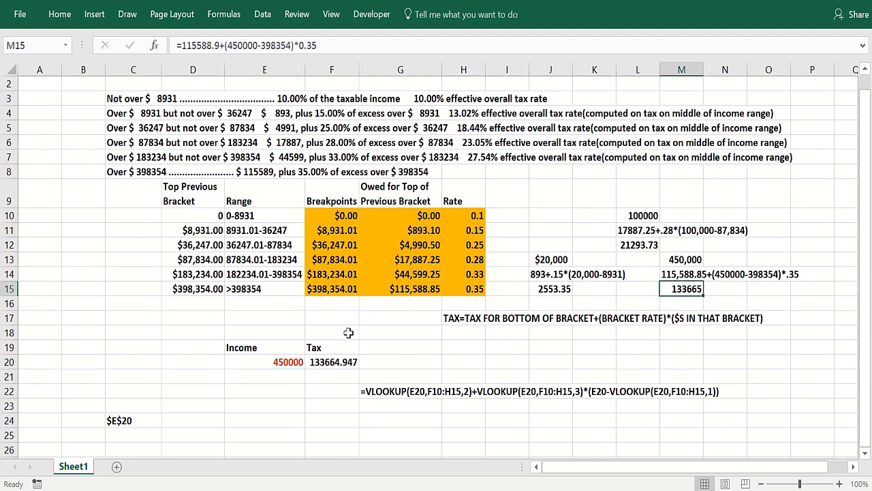
click(332, 377)
click(331, 362)
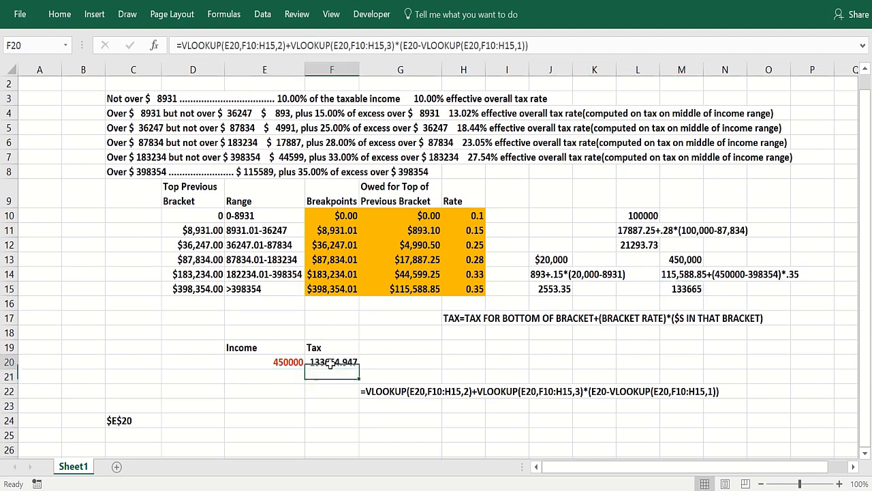
click(224, 14)
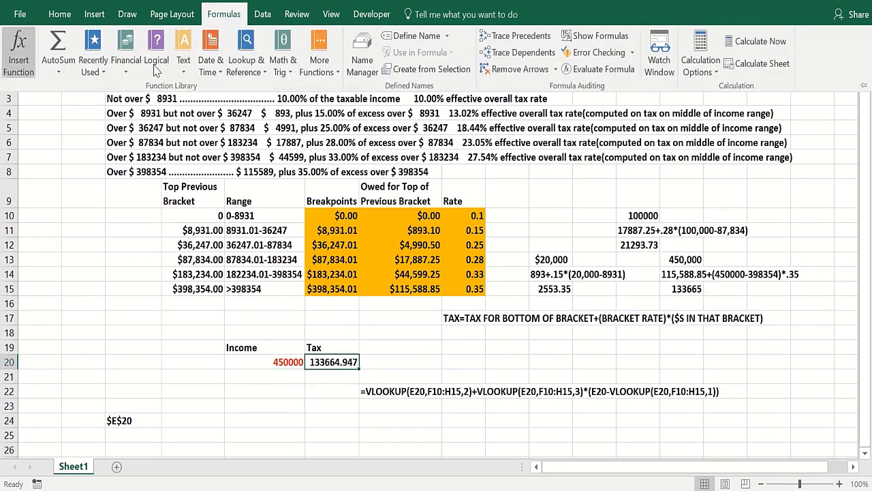
click(593, 69)
click(580, 366)
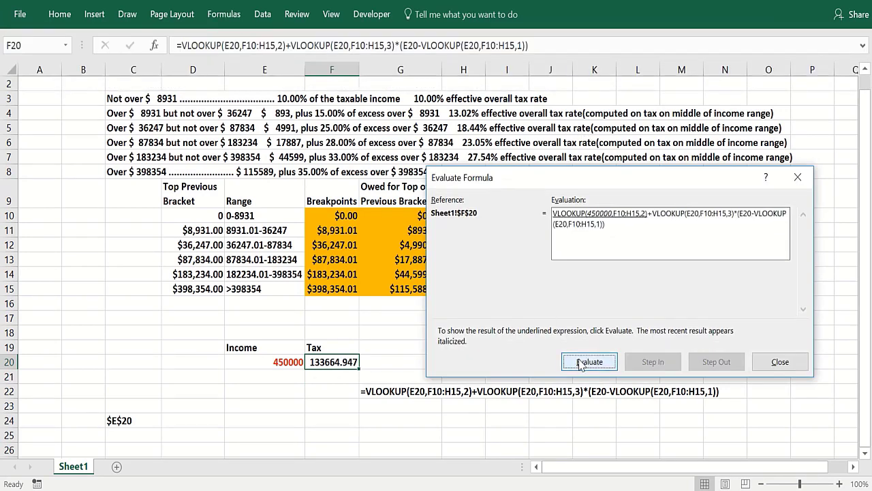
click(581, 362)
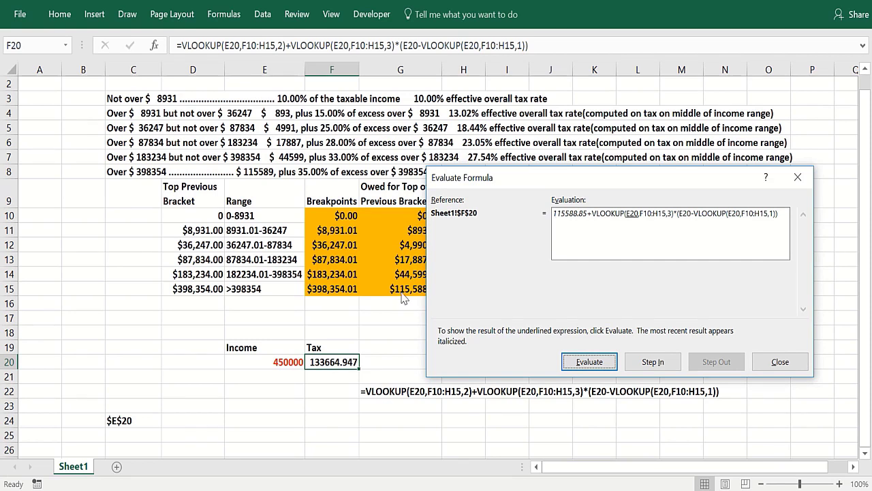
click(580, 363)
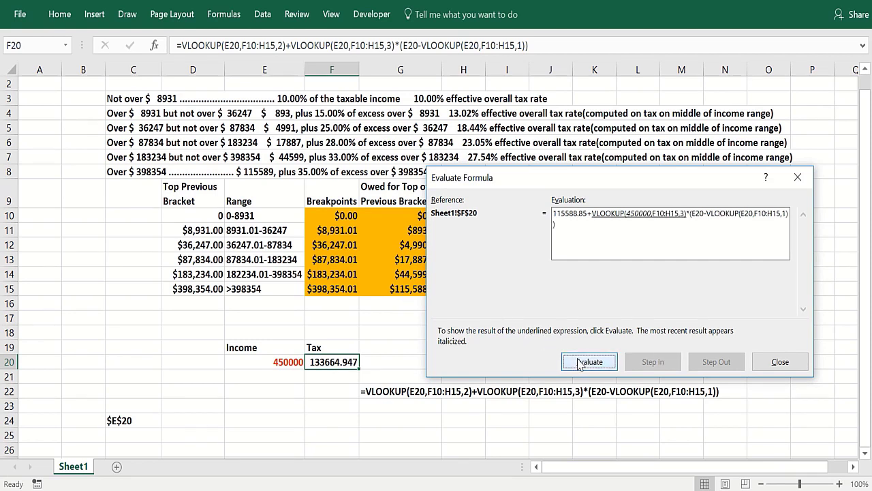
click(580, 363)
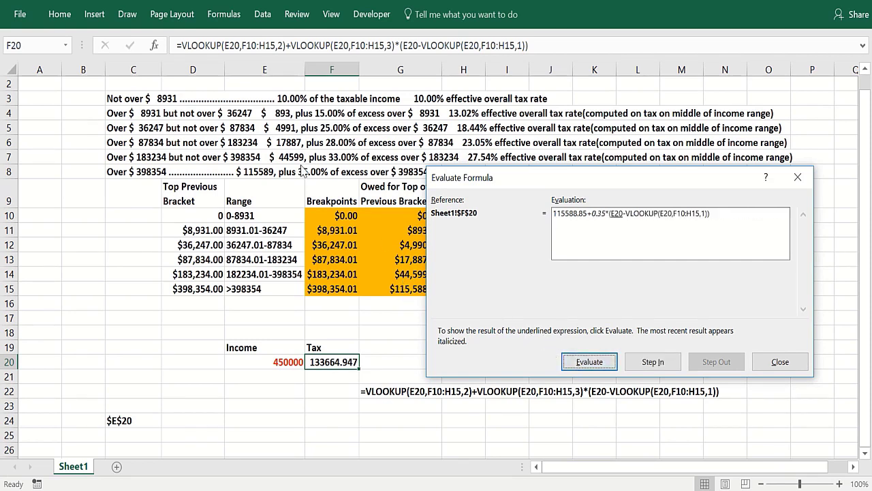
click(590, 362)
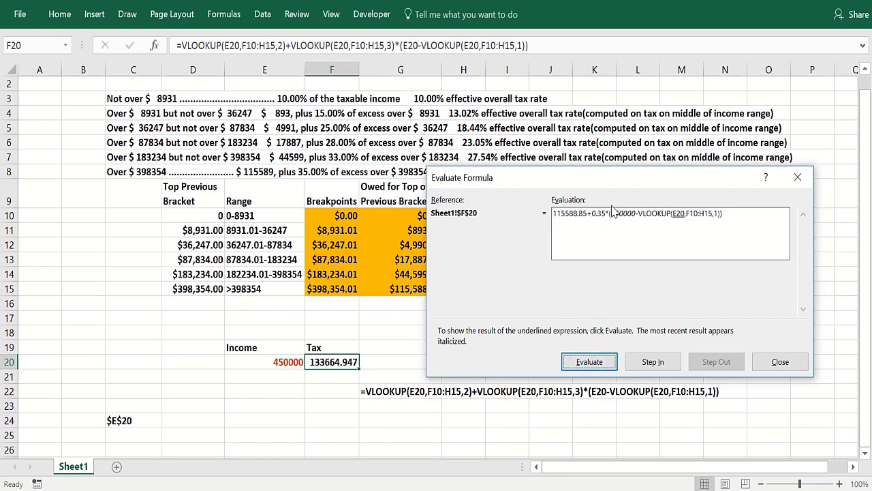
click(590, 363)
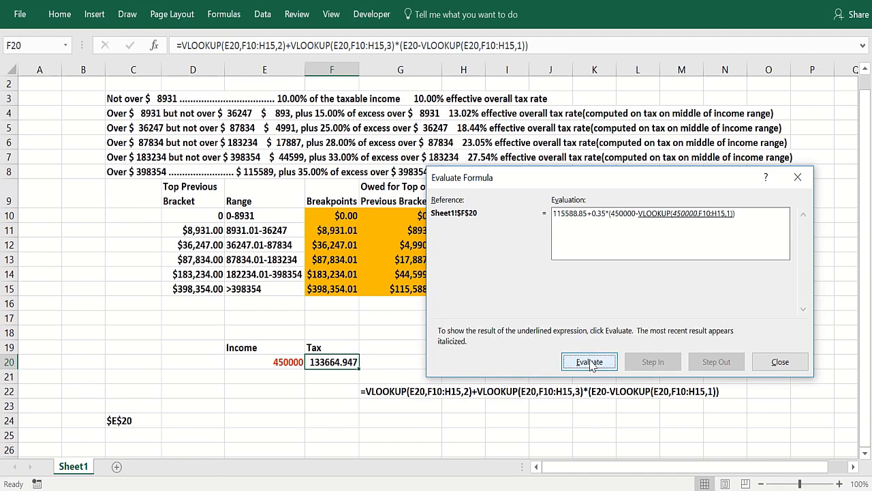
click(590, 363)
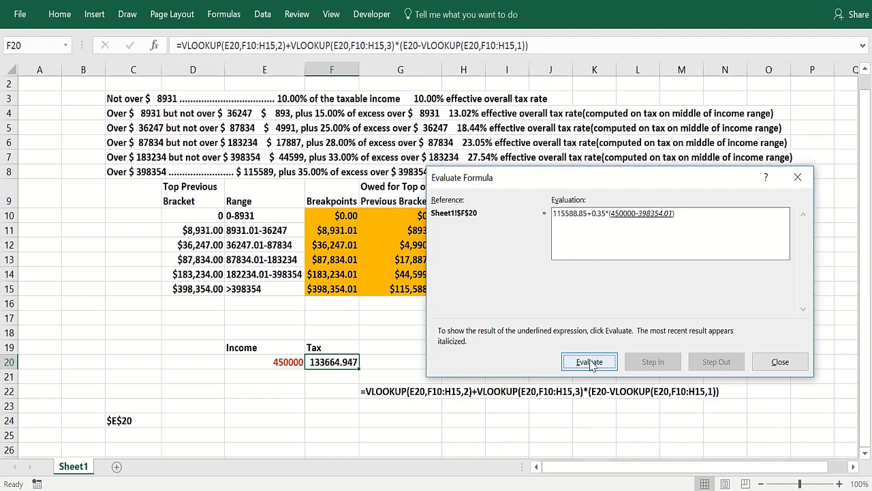
click(590, 362)
click(590, 362)
click(590, 361)
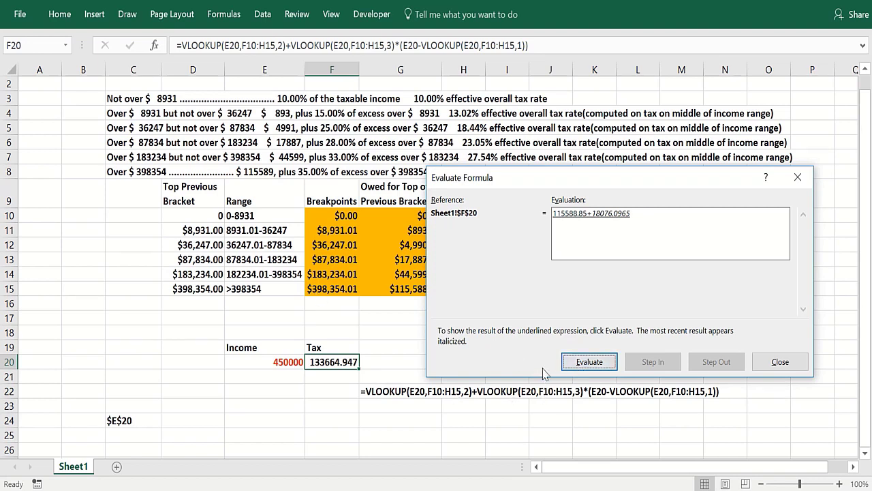
click(571, 365)
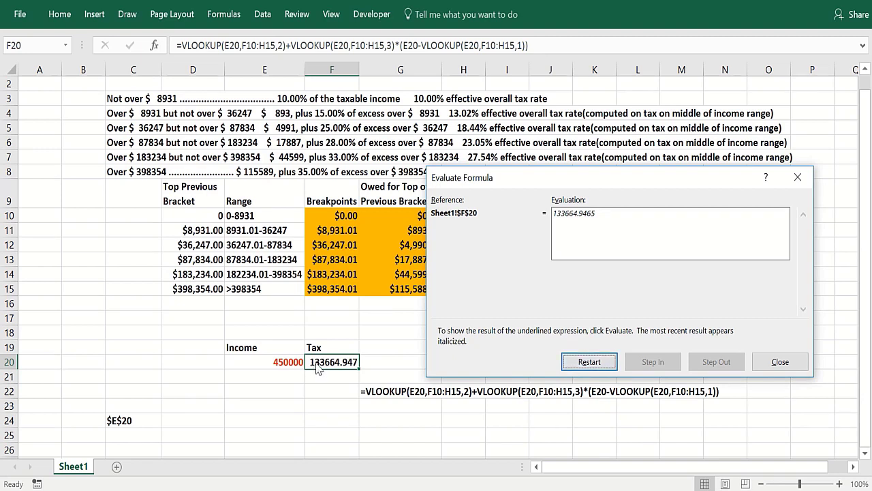
click(777, 362)
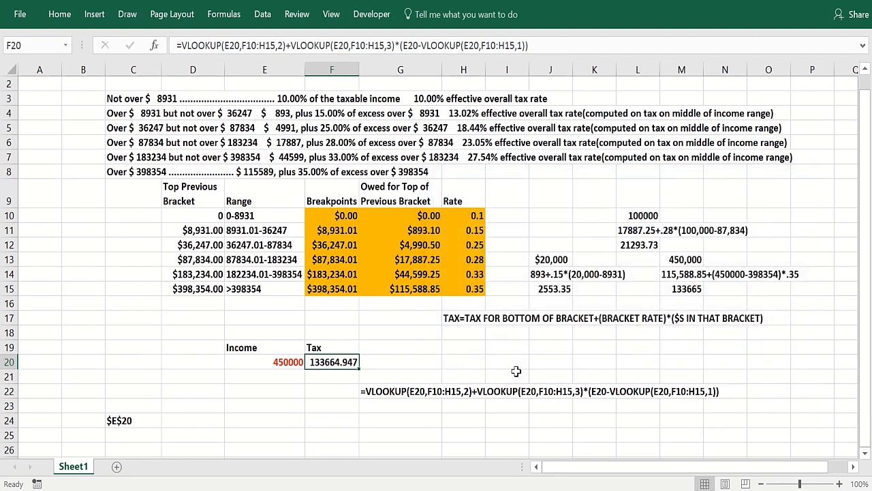
Switch to Chrome to show the Amazon search results for the author's analytics books.
click(275, 423)
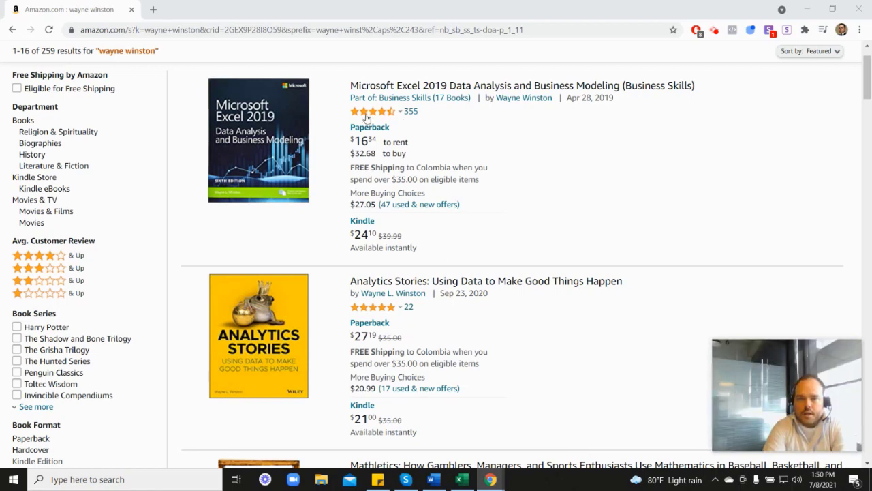
mouse_move(374, 118)
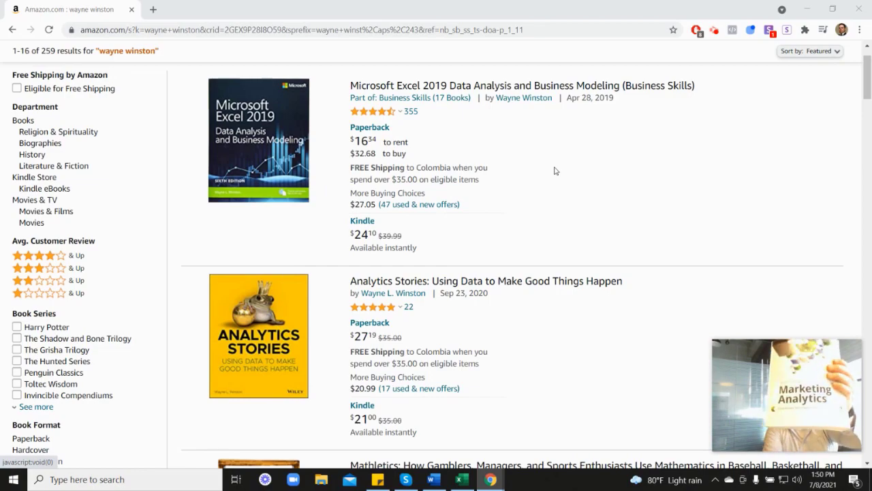
scroll(805, 278, down, 5)
scroll(409, 306, down, 2)
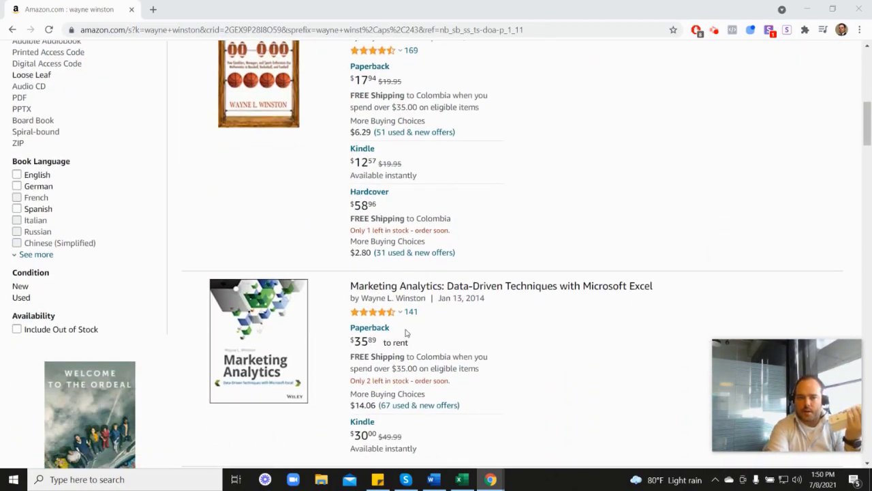
mouse_move(384, 256)
scroll(510, 259, up, 5)
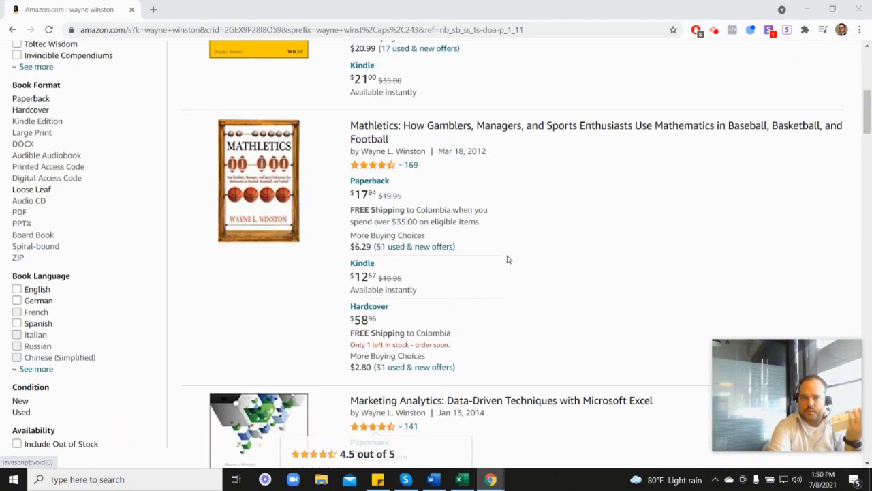